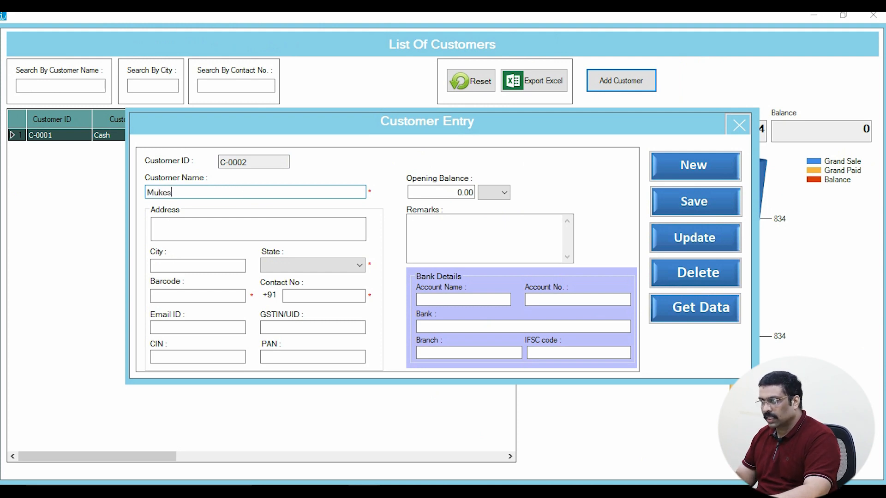
# - Fill in the customer's city as vaikom, state as Kerala [32], barcode as 1223, and enter the contact number
pyautogui.click(183, 265)
pyautogui.write('vaikom')
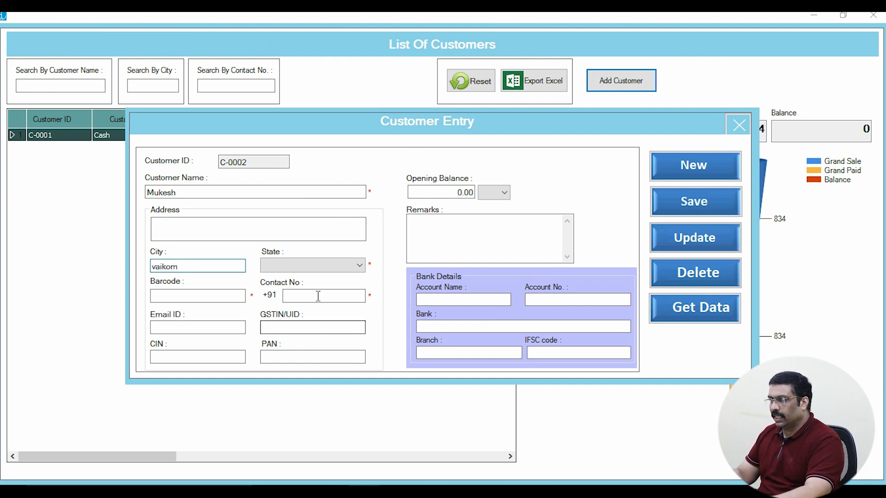
pyautogui.click(324, 266)
pyautogui.scroll(-1, 326, 272)
pyautogui.scroll(-2, 323, 270)
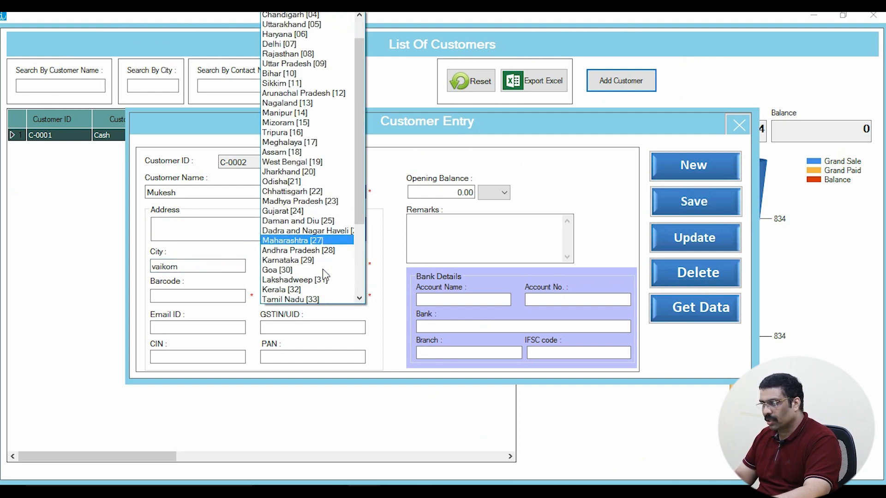
pyautogui.click(320, 266)
pyautogui.click(175, 298)
pyautogui.click(309, 294)
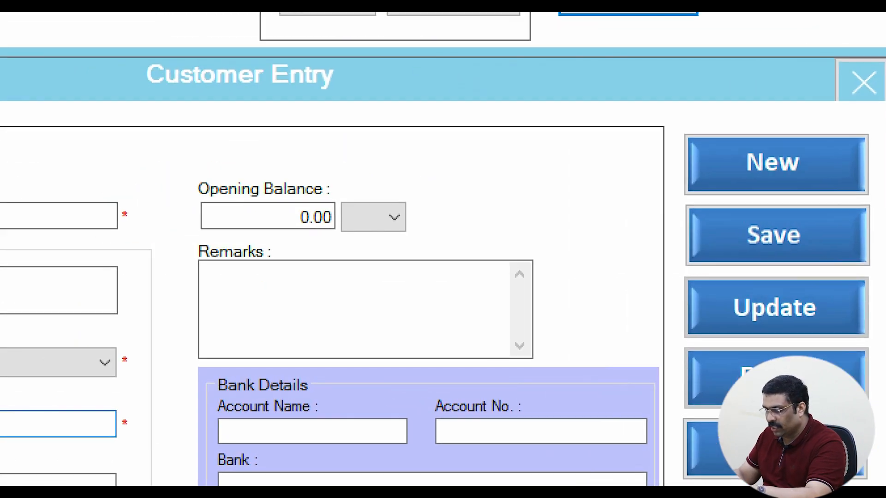
# - Set the customer's opening balance to 3000 with the balance type DR
pyautogui.moveTo(167, 167); pyautogui.dragTo(475, 235)
pyautogui.press('Escape')
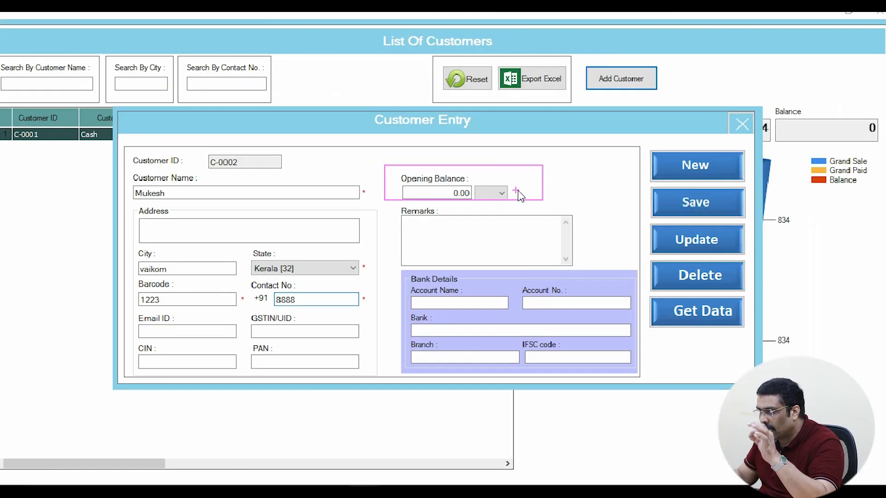
pyautogui.click(463, 192)
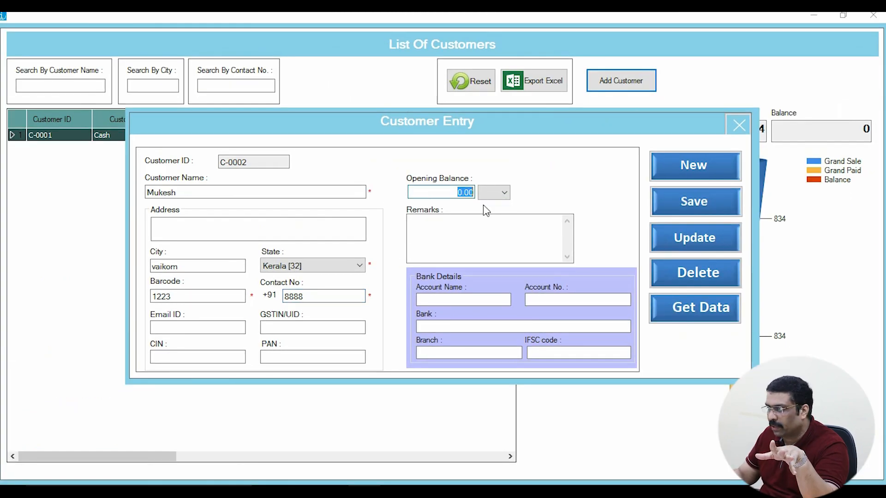
pyautogui.click(506, 199)
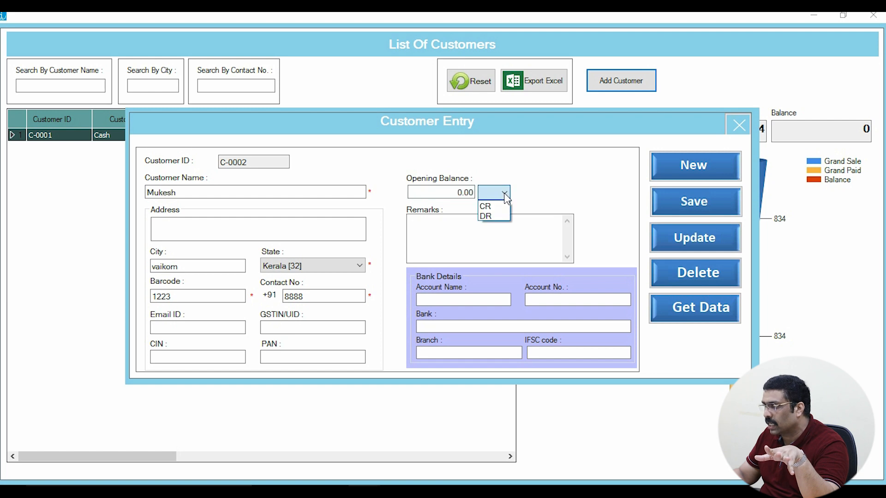
pyautogui.click(497, 213)
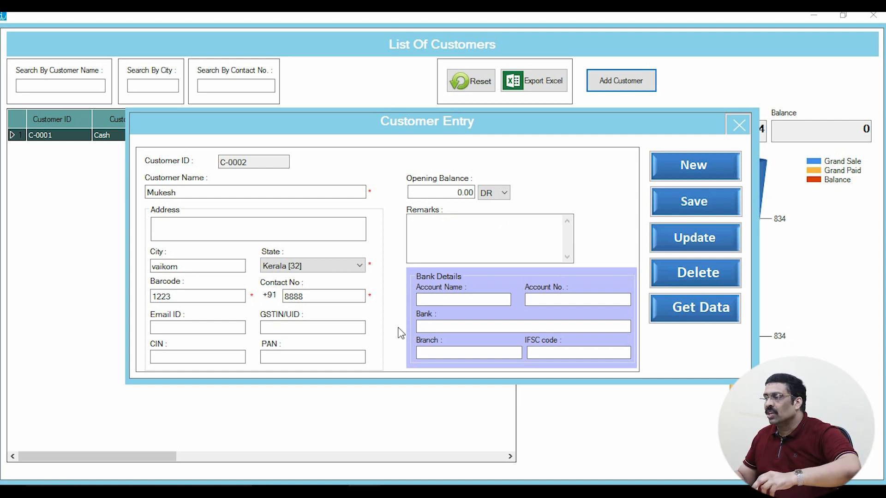
pyautogui.click(439, 193)
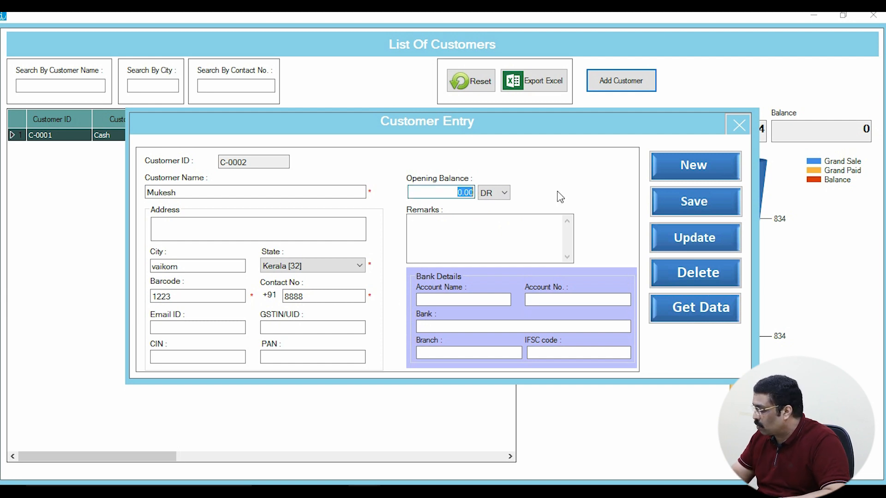
pyautogui.write('3000')
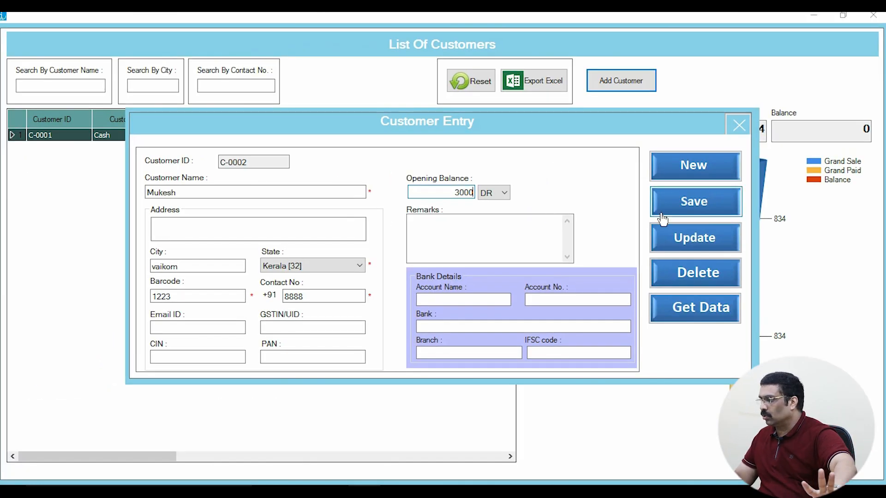
# - Save the new customer record and close the customer list
pyautogui.click(695, 201)
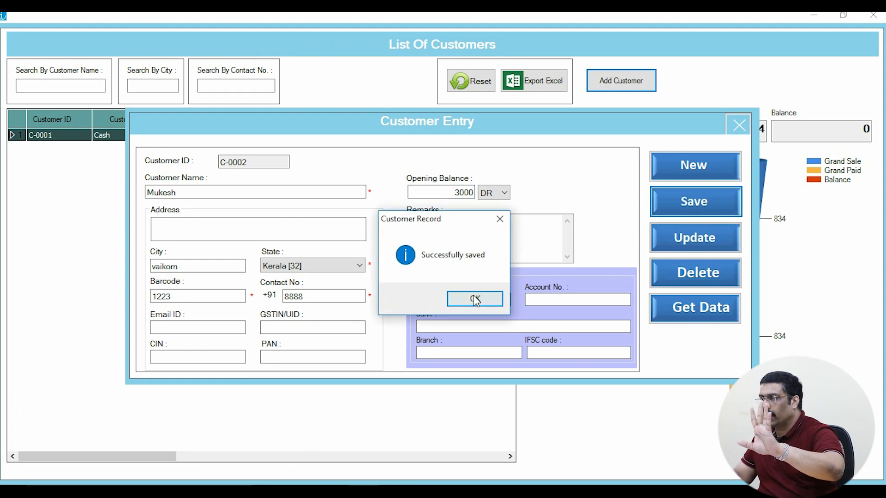
pyautogui.click(468, 300)
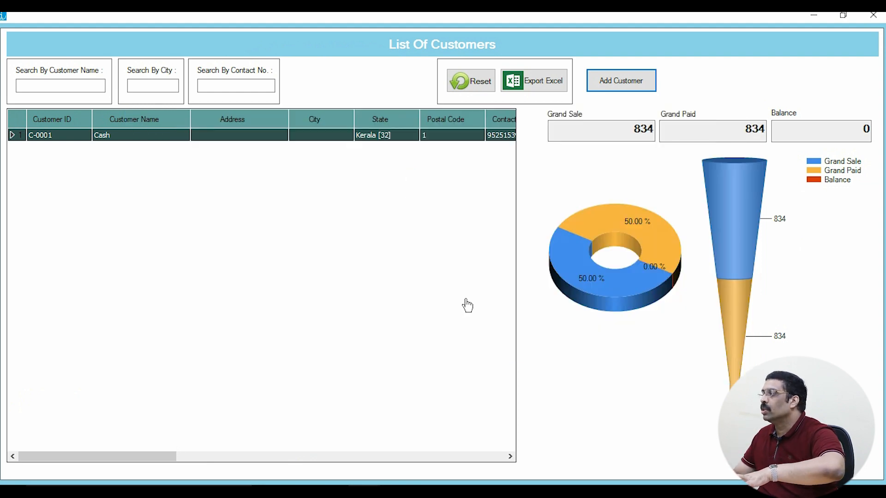
pyautogui.click(874, 17)
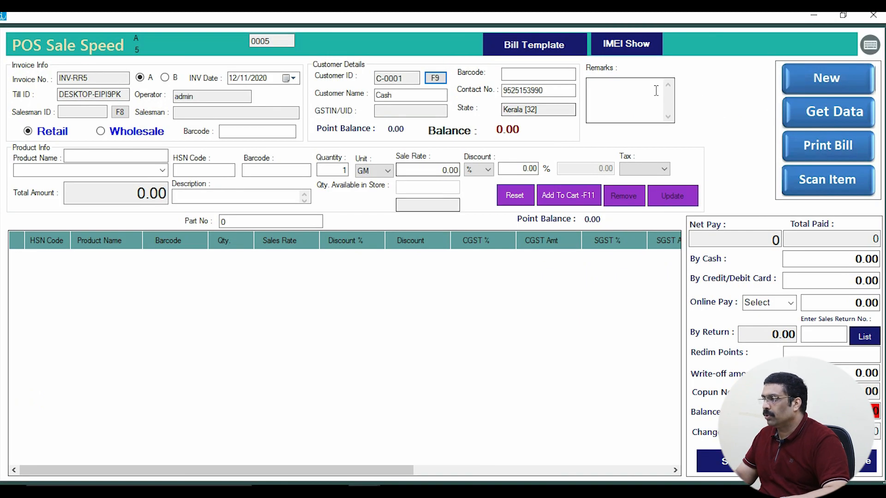
# - Load the newly added customer into the sale by entering the customer's contact number
pyautogui.click(552, 91)
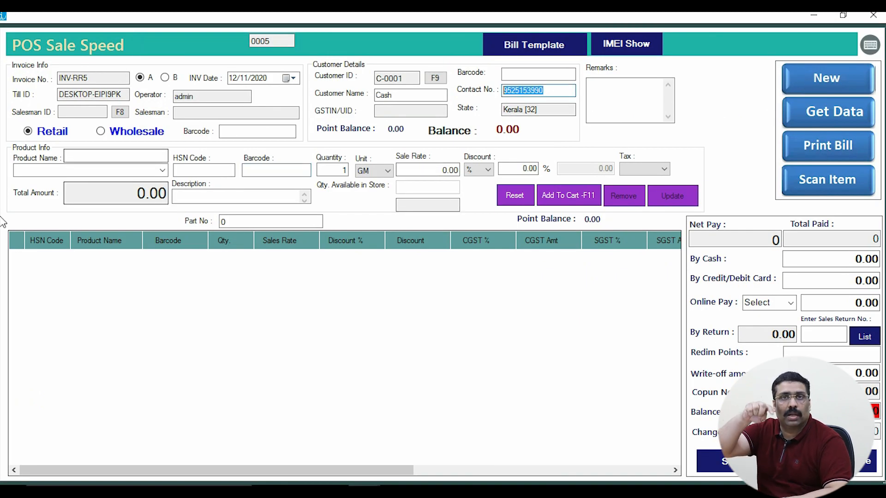
pyautogui.write('8888')
pyautogui.press('Return')
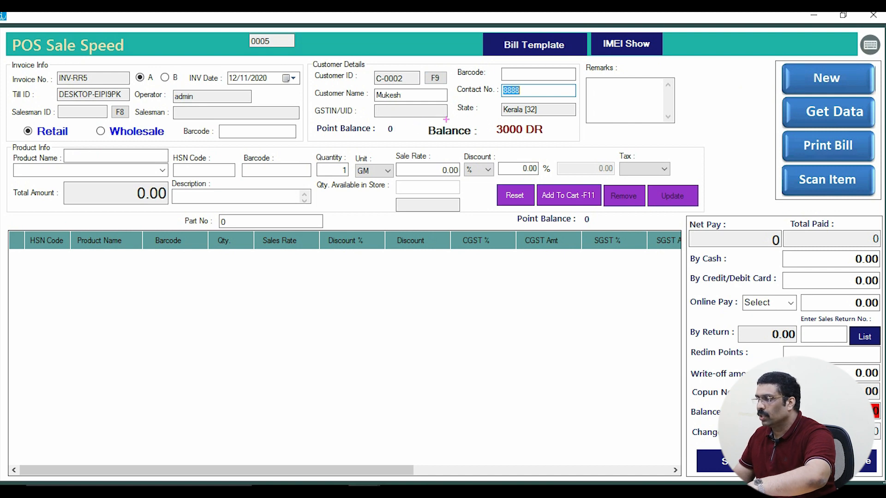
# - Add one Alu and one Bindi to the sale's cart
pyautogui.click(162, 171)
pyautogui.click(146, 198)
pyautogui.click(547, 196)
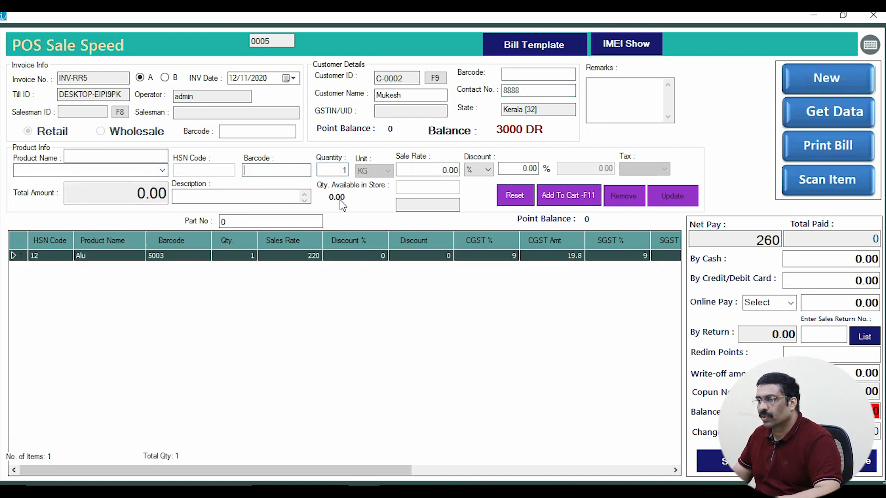
pyautogui.click(162, 171)
pyautogui.click(138, 216)
pyautogui.click(577, 199)
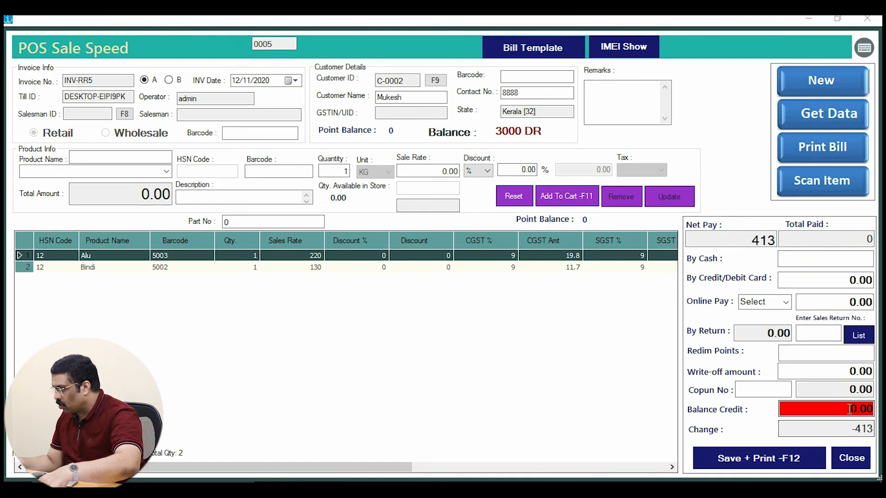
# - Enter 413 as the balance credit, save the credit bill, and close the sale window
pyautogui.click(849, 409)
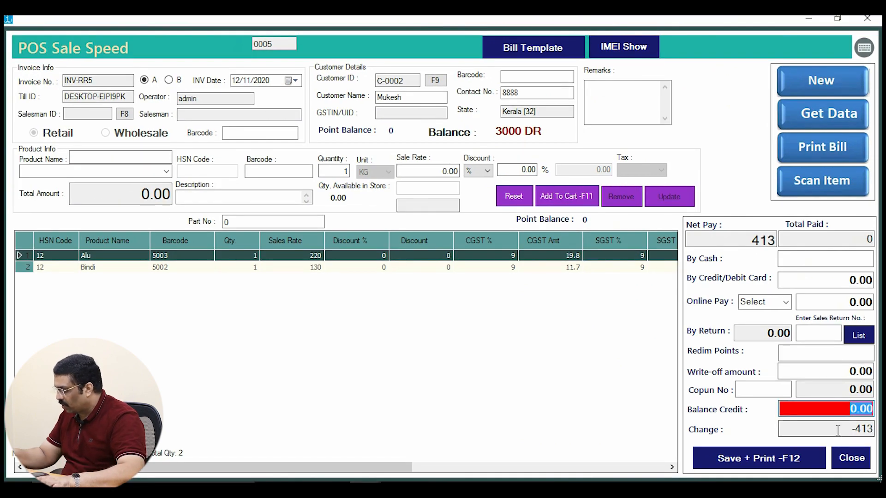
pyautogui.write('413')
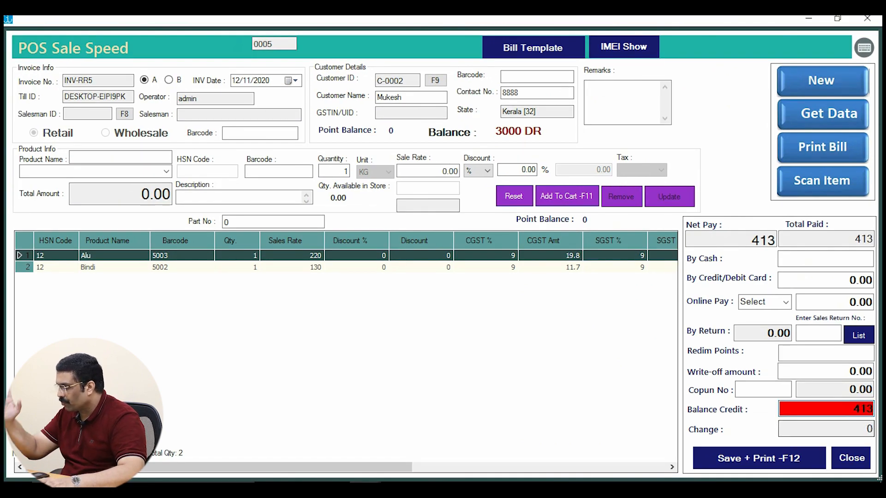
pyautogui.click(763, 467)
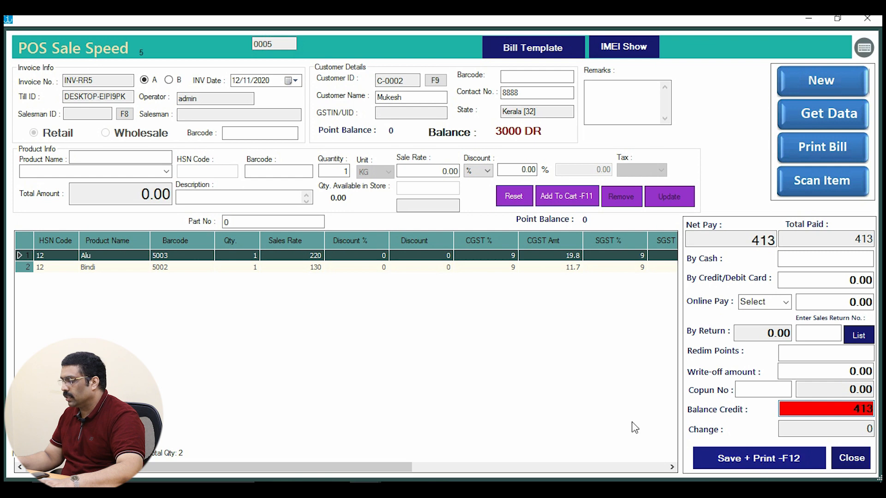
pyautogui.click(429, 296)
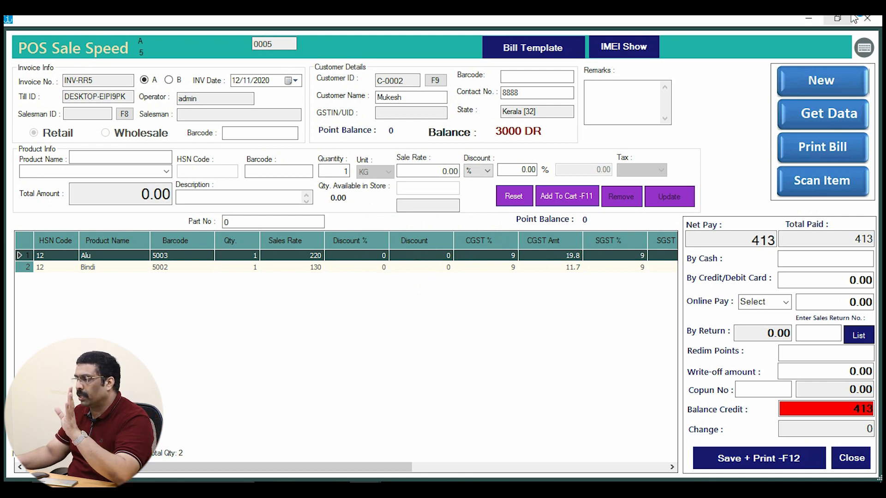
pyautogui.click(865, 19)
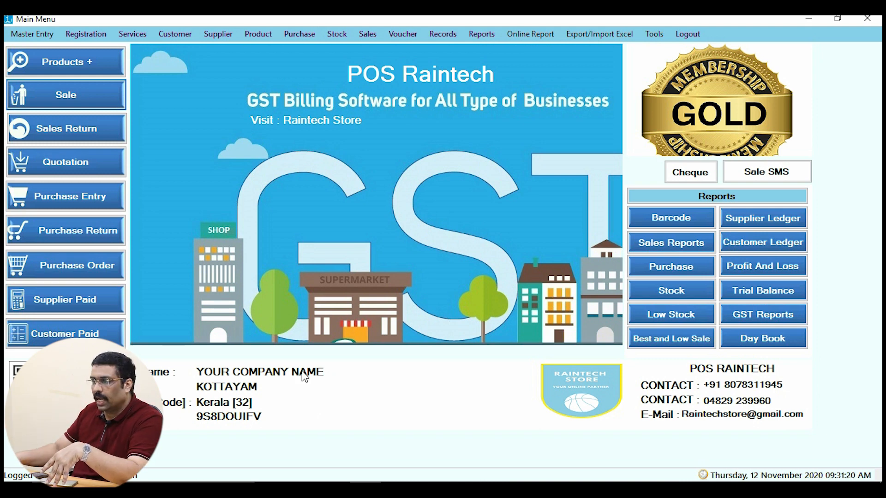
# - Load the credit customer by contact number in a new sale, check the outstanding balance, and close the sale window
pyautogui.click(50, 90)
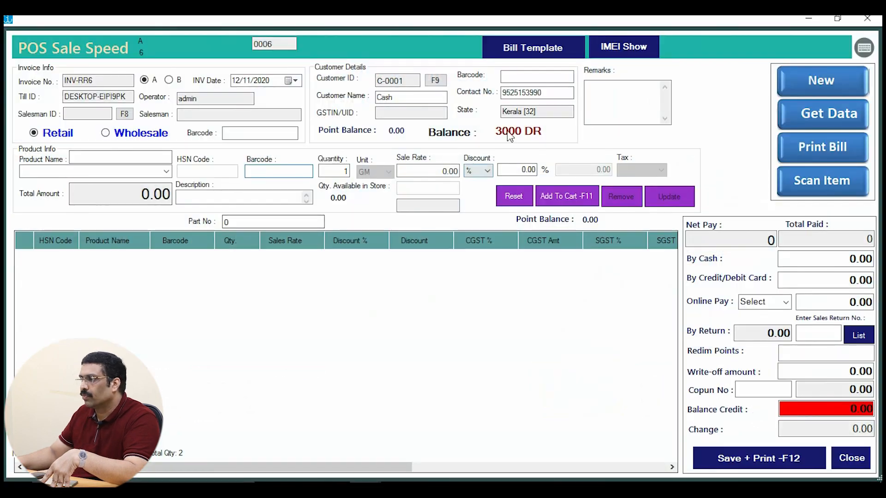
pyautogui.doubleClick(541, 93)
pyautogui.write('888')
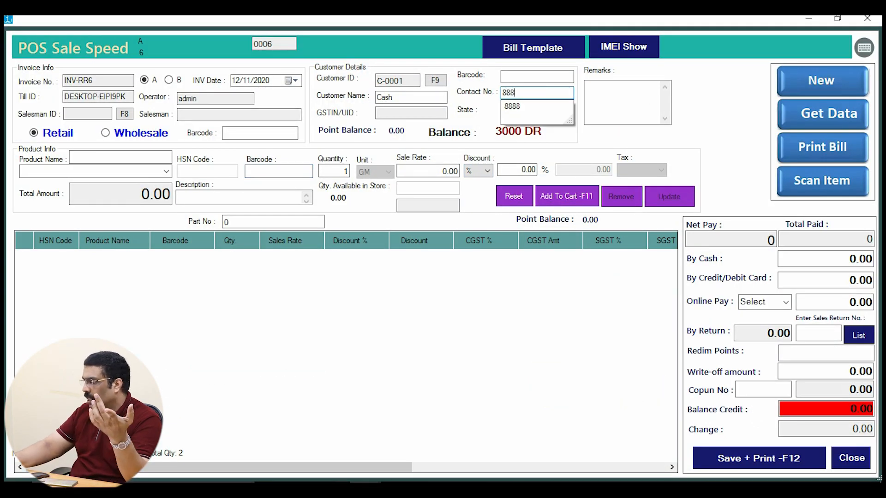
pyautogui.press('Down')
pyautogui.press('Return')
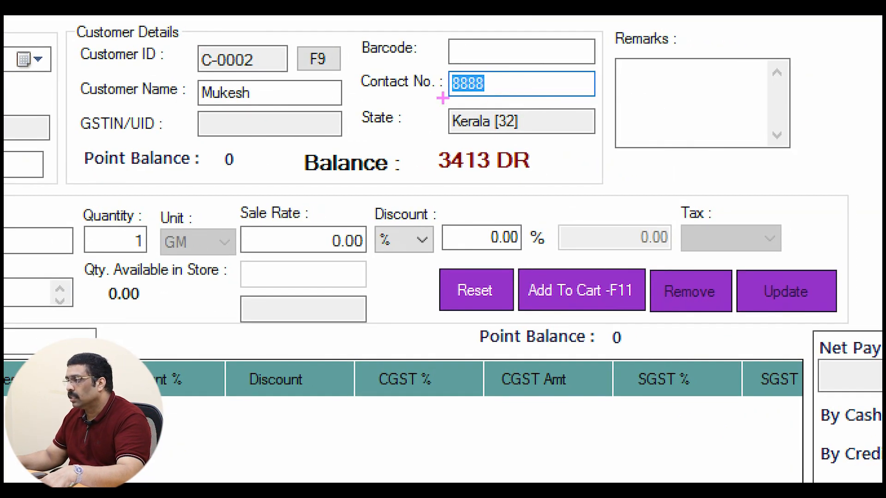
pyautogui.moveTo(429, 136); pyautogui.dragTo(570, 183)
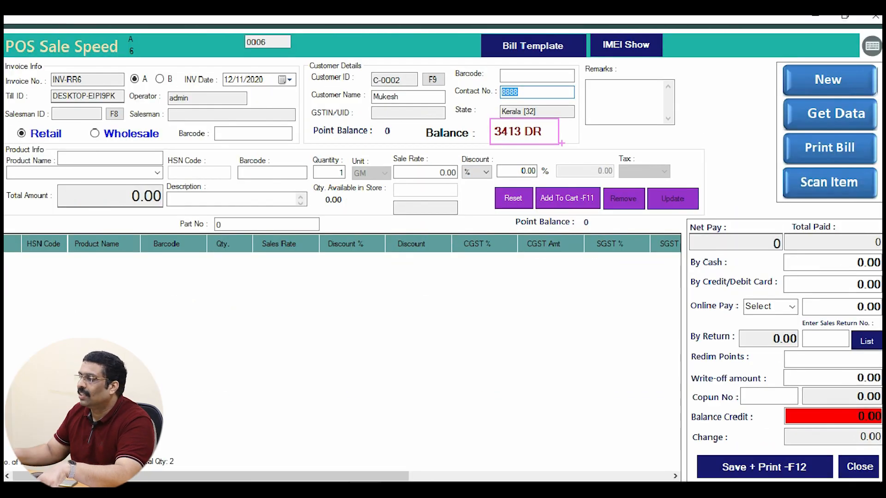
pyautogui.click(868, 19)
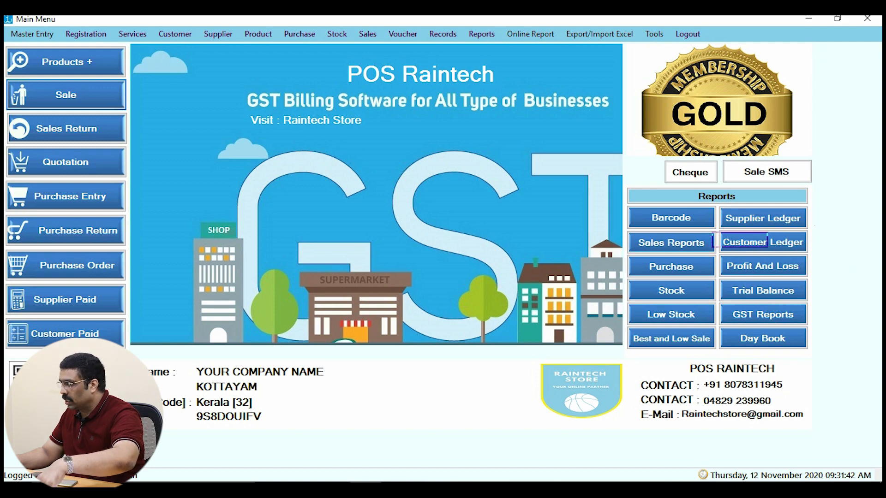
# - View the customer ledger report for the newly added credit customer, from 12/11/2020 to 12/11/2020
pyautogui.click(775, 245)
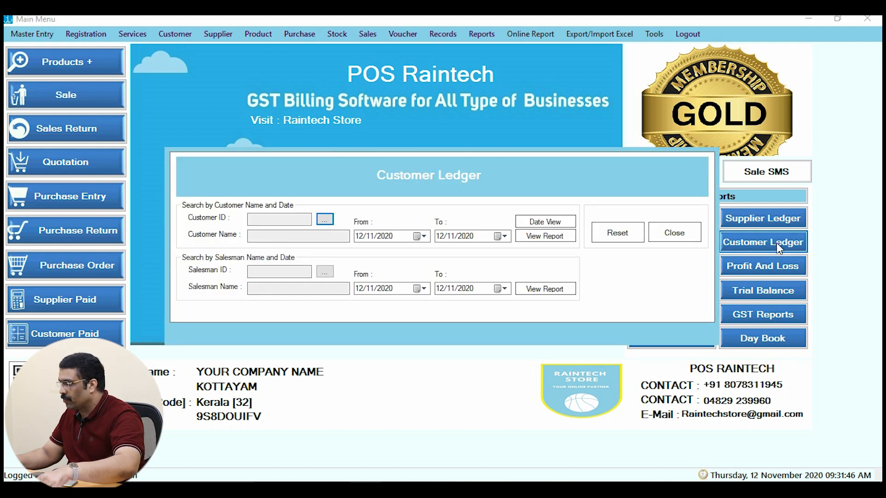
pyautogui.click(324, 219)
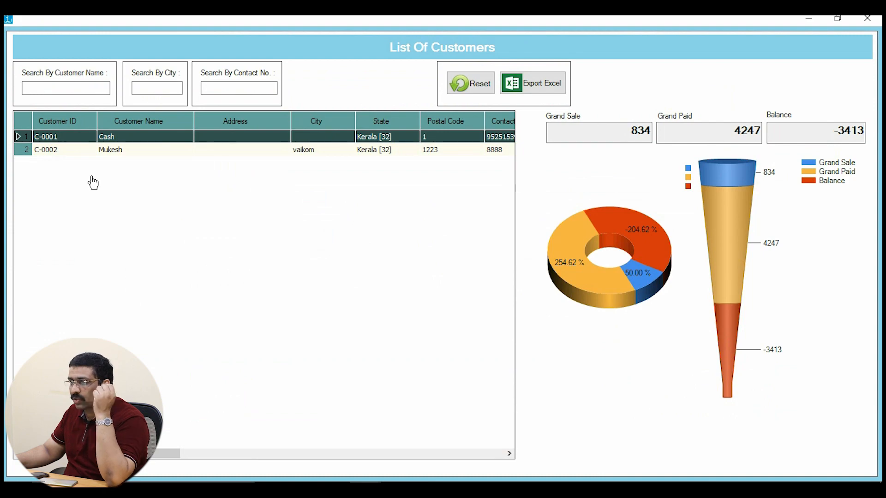
pyautogui.doubleClick(112, 138)
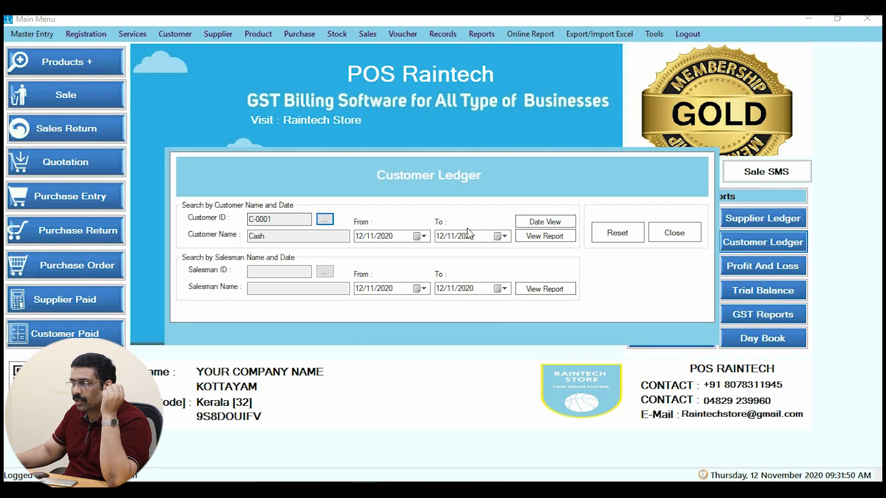
pyautogui.click(323, 220)
pyautogui.doubleClick(104, 152)
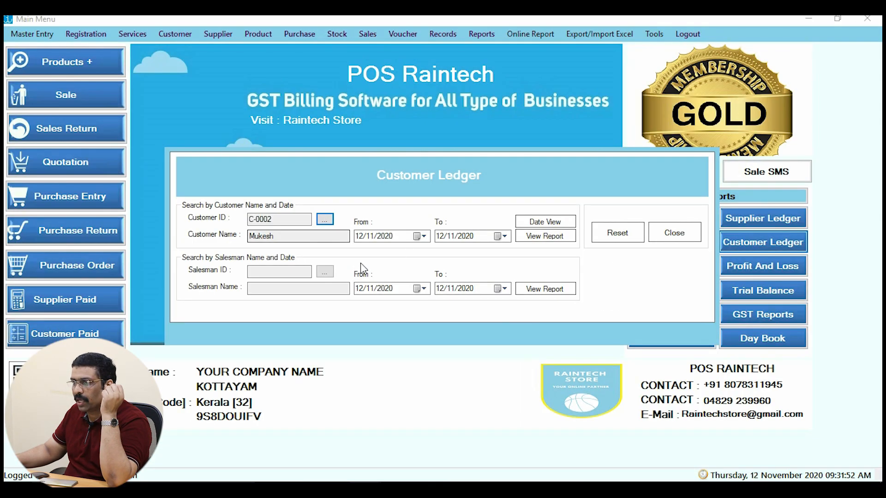
pyautogui.click(543, 235)
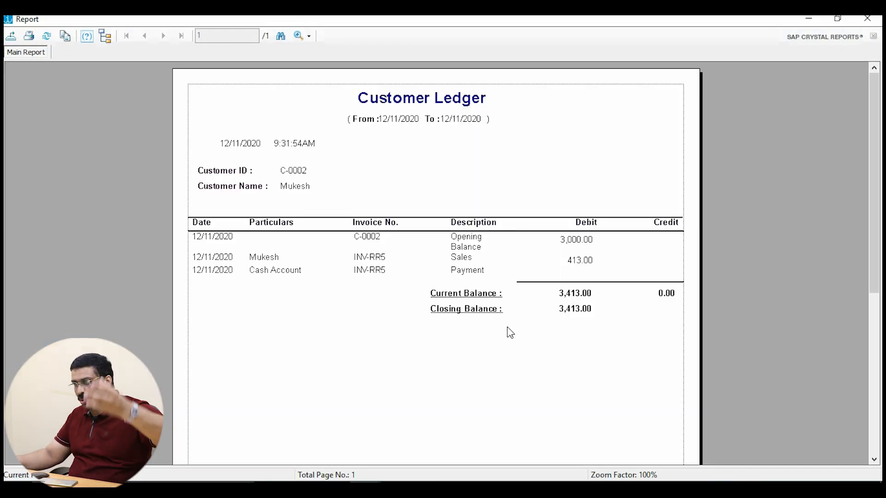
# - Check the closing balance in the customer ledger report, and close the report and the ledger search
pyautogui.click(522, 313)
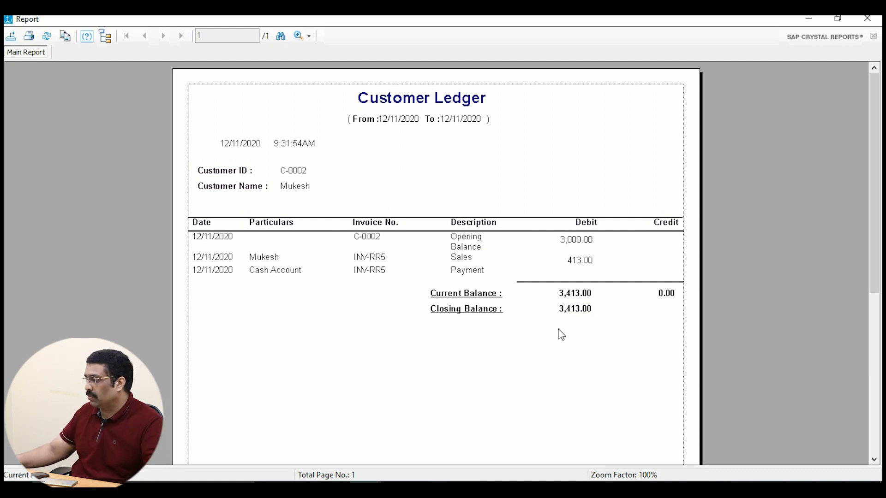
pyautogui.click(564, 316)
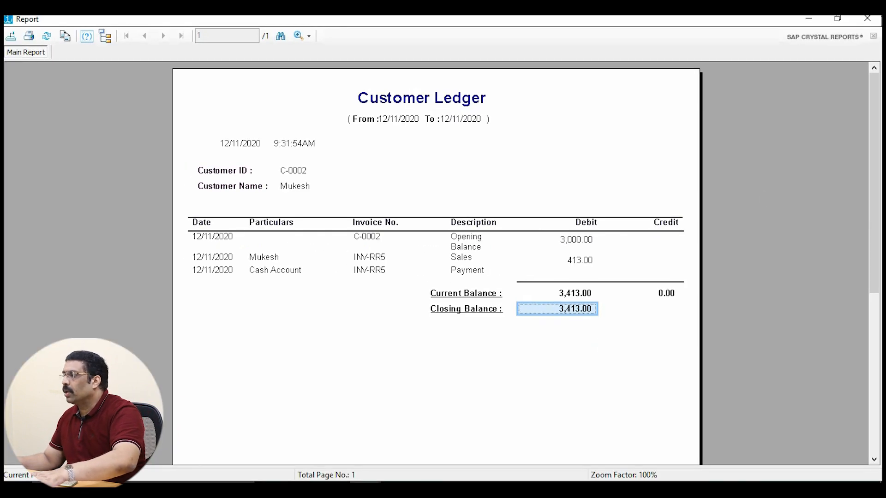
pyautogui.click(868, 19)
pyautogui.click(698, 241)
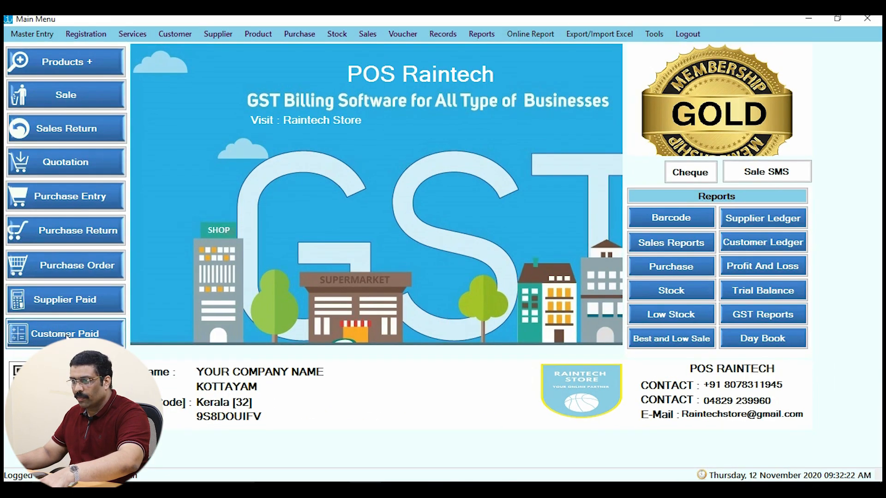
# - Record a cash receipt of 3000 from the newly added credit customer, save it, and close the receipt entry
pyautogui.click(67, 336)
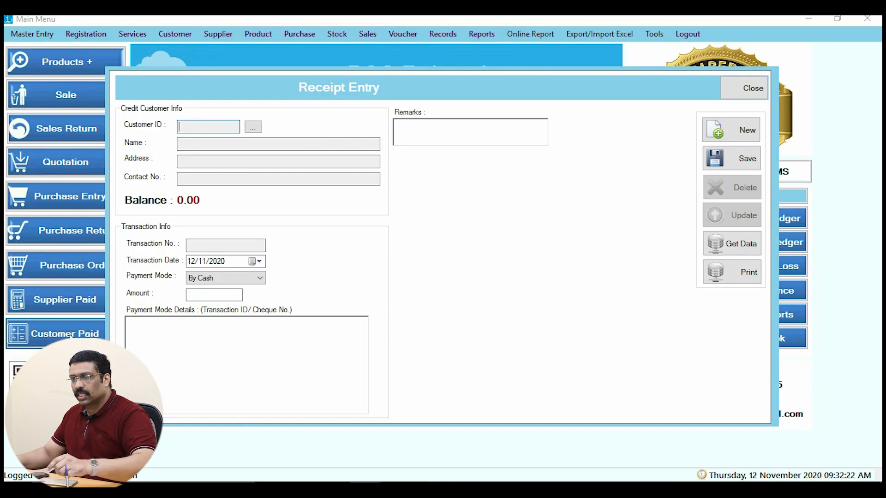
pyautogui.click(252, 125)
pyautogui.doubleClick(157, 150)
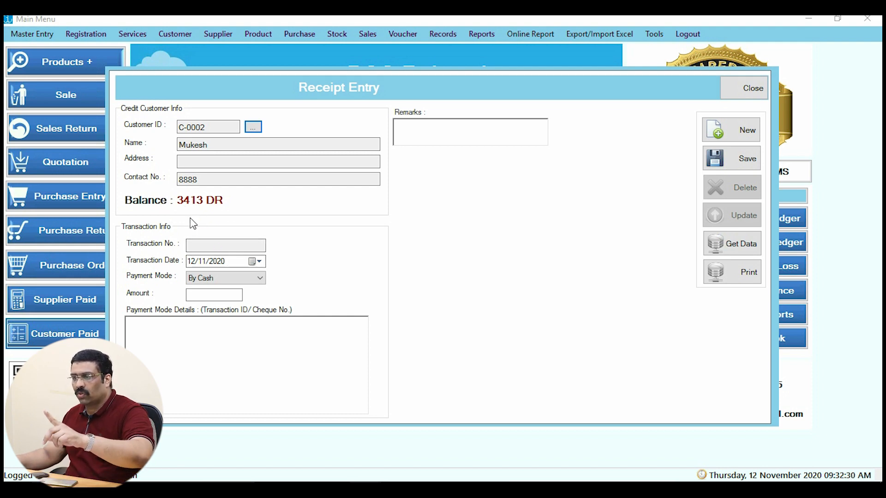
pyautogui.click(209, 297)
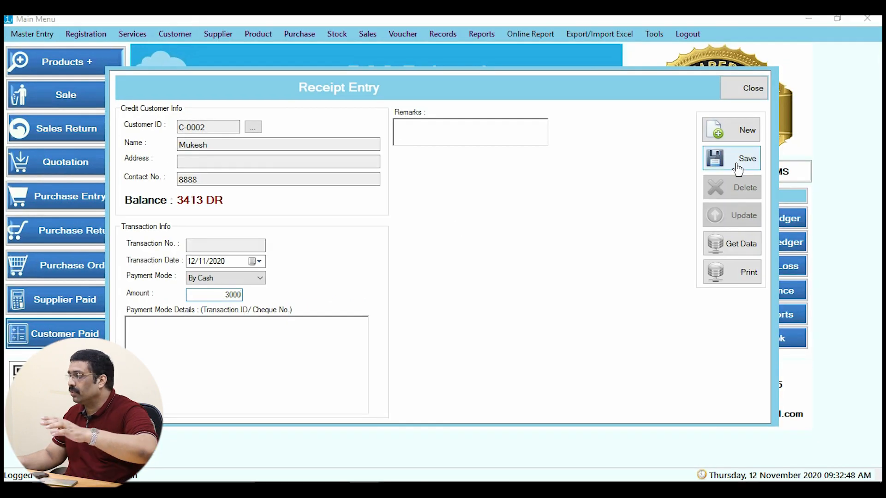
pyautogui.click(741, 160)
pyautogui.click(480, 298)
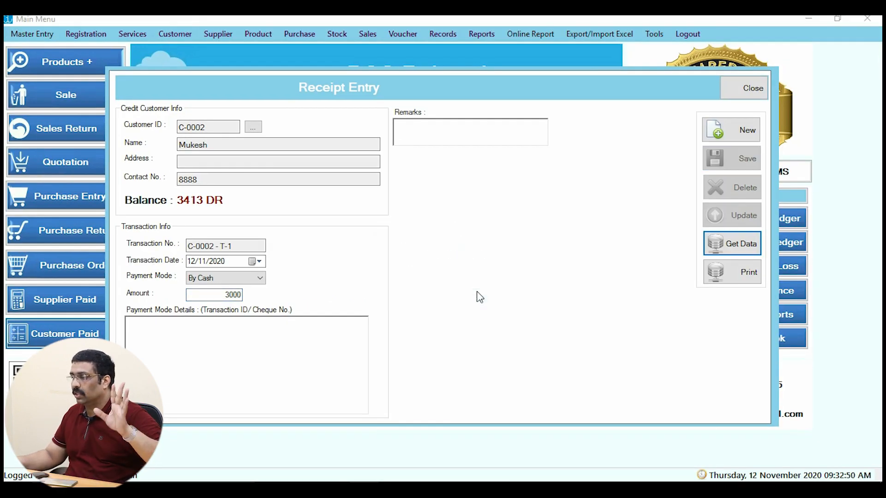
pyautogui.click(742, 88)
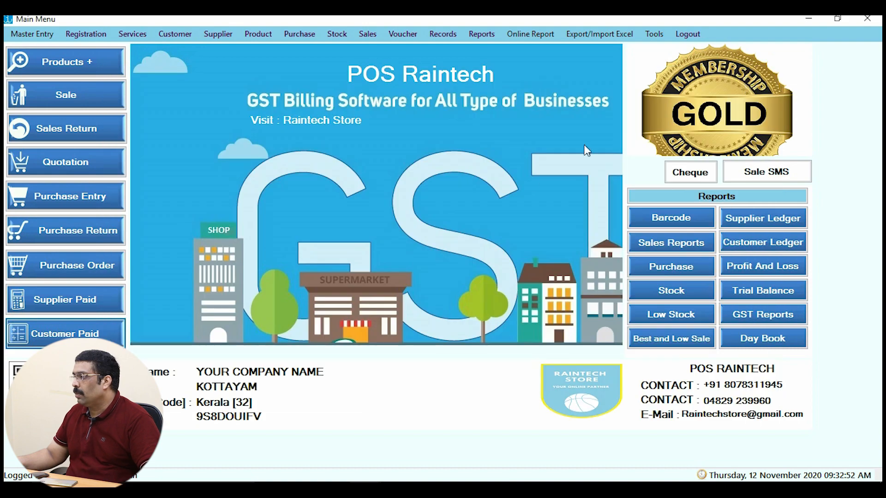
# - Load the credit customer by contact number in a new sale and dismiss the new-customer entry fields
pyautogui.click(75, 92)
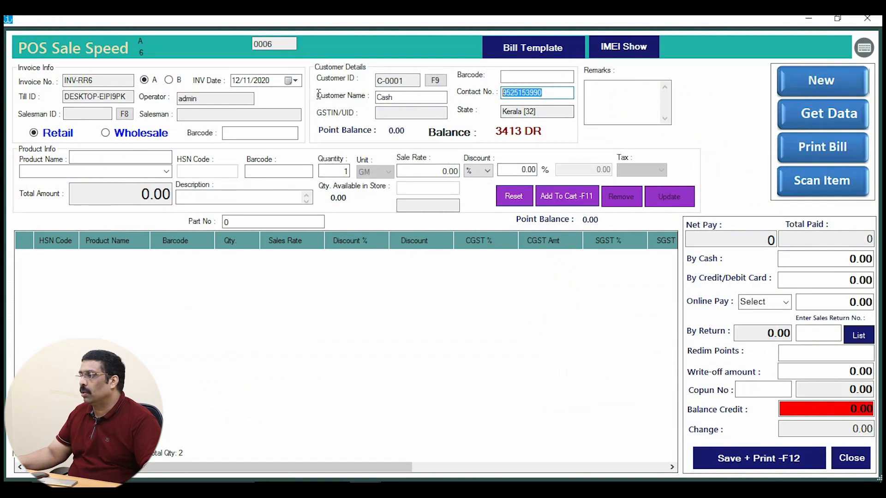
pyautogui.write('888')
pyautogui.press('Return')
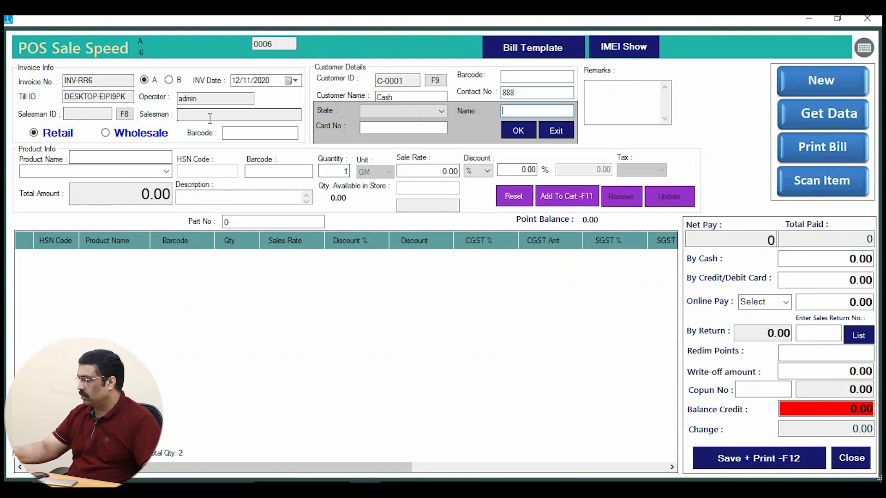
pyautogui.moveTo(541, 95); pyautogui.dragTo(470, 100)
pyautogui.write('88')
pyautogui.press('Return')
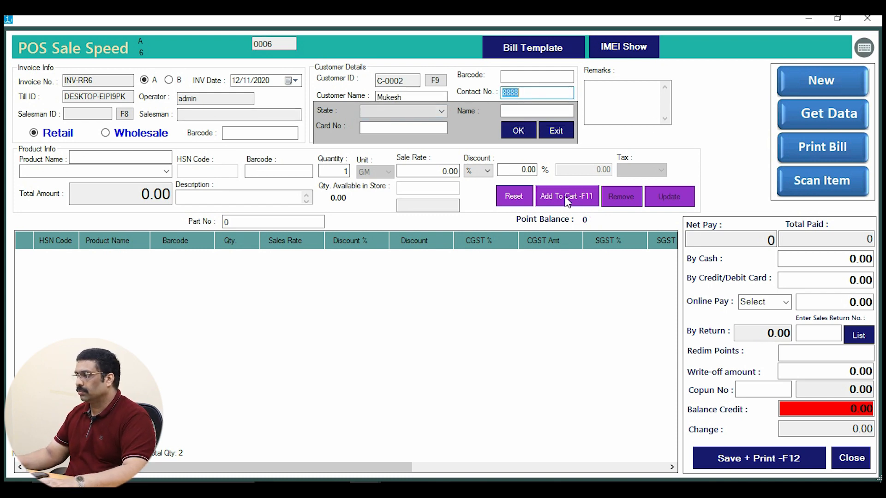
pyautogui.click(556, 130)
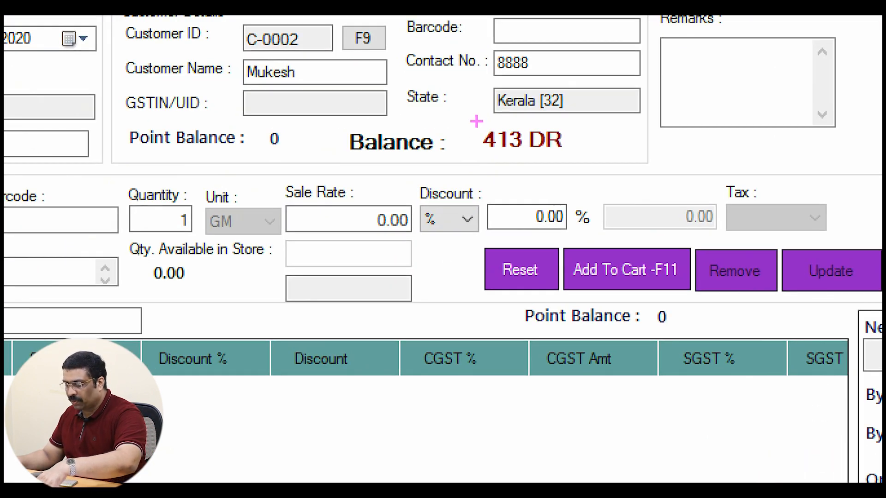
# - Check the credit customer's outstanding balance after the receipt, and close the sale window
pyautogui.moveTo(465, 115); pyautogui.dragTo(575, 167)
pyautogui.press('Escape')
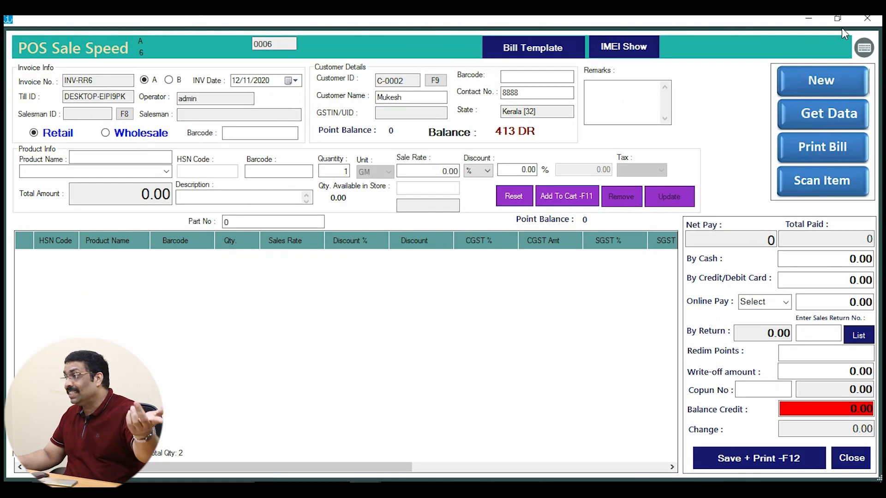
pyautogui.click(867, 19)
# - View the customer ledger report for the credit customer, from 12/11/2020 to 12/11/2020
pyautogui.click(765, 243)
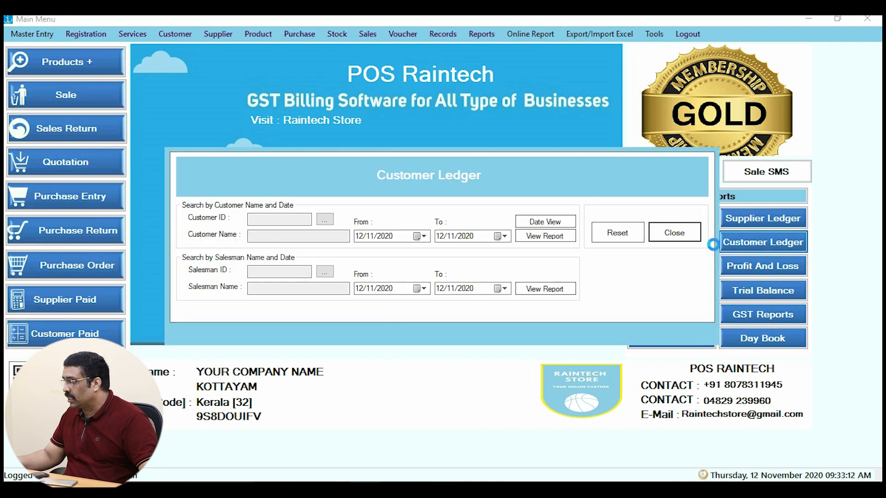
pyautogui.click(324, 220)
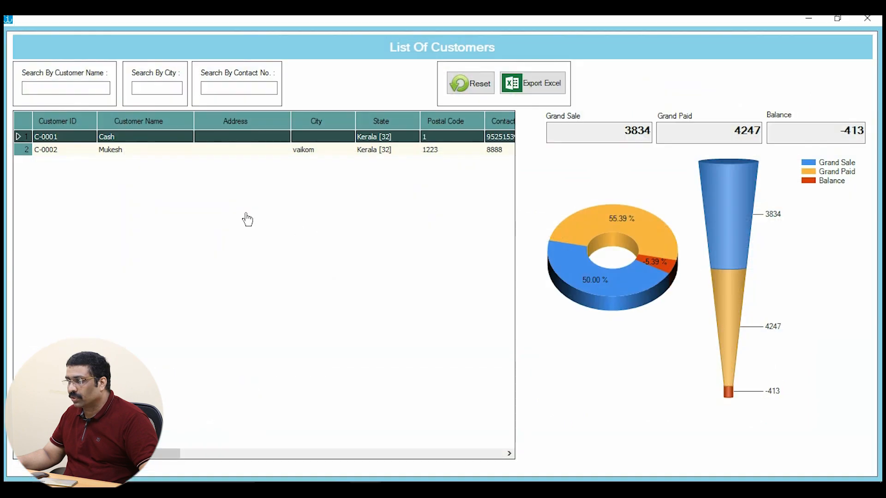
pyautogui.doubleClick(132, 153)
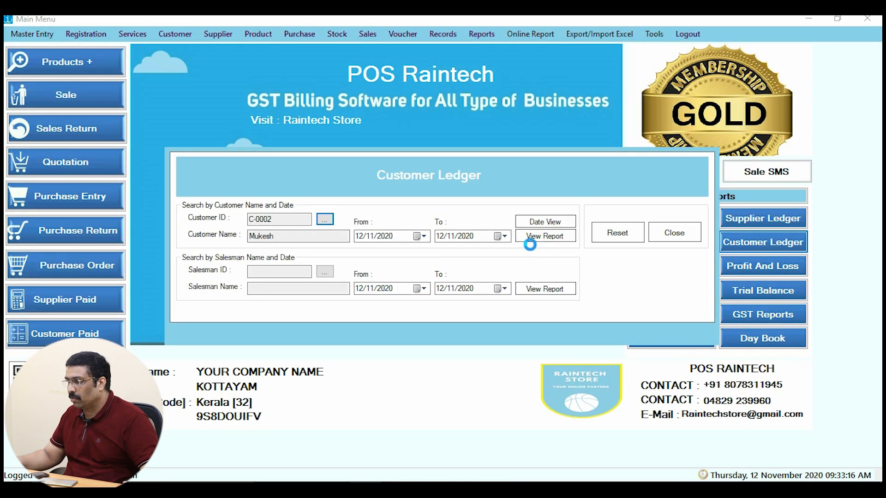
pyautogui.click(539, 241)
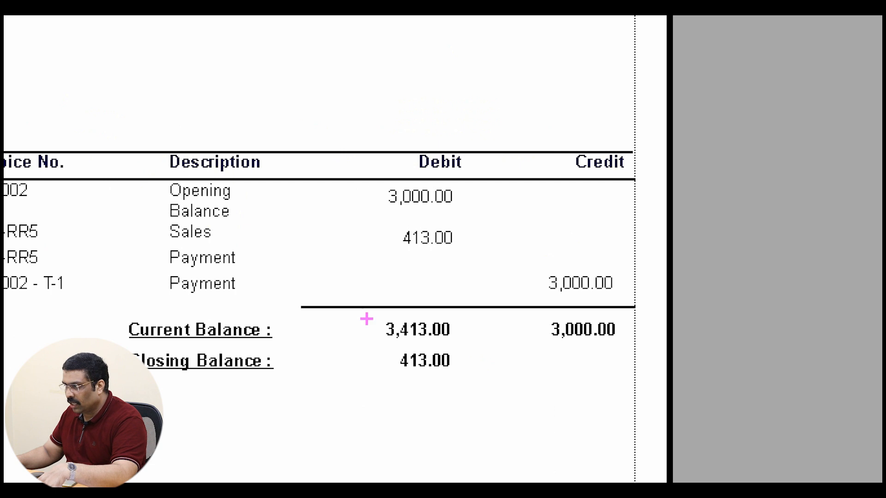
# - Review the opening balance, sales and payment entries and the closing balance in the ledger report, and close the report and the ledger search
pyautogui.moveTo(376, 176); pyautogui.dragTo(470, 223)
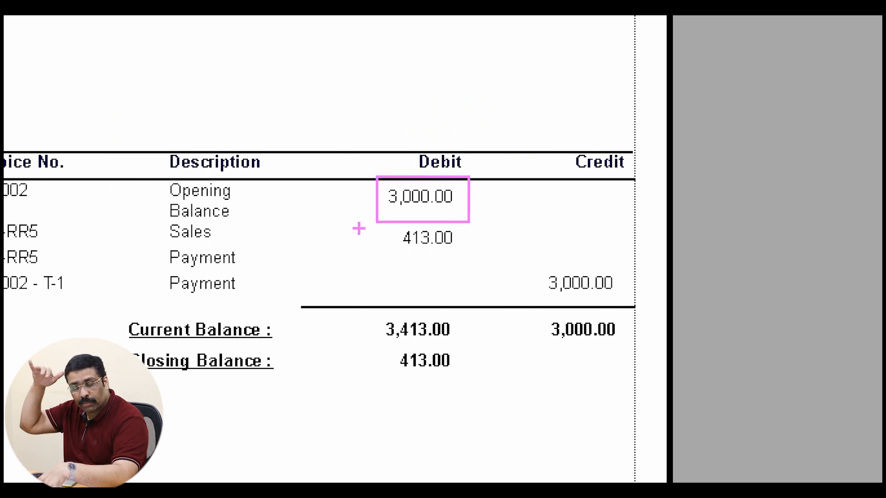
pyautogui.moveTo(138, 169); pyautogui.dragTo(252, 202)
pyautogui.moveTo(165, 224); pyautogui.dragTo(256, 248)
pyautogui.moveTo(384, 221); pyautogui.dragTo(480, 257)
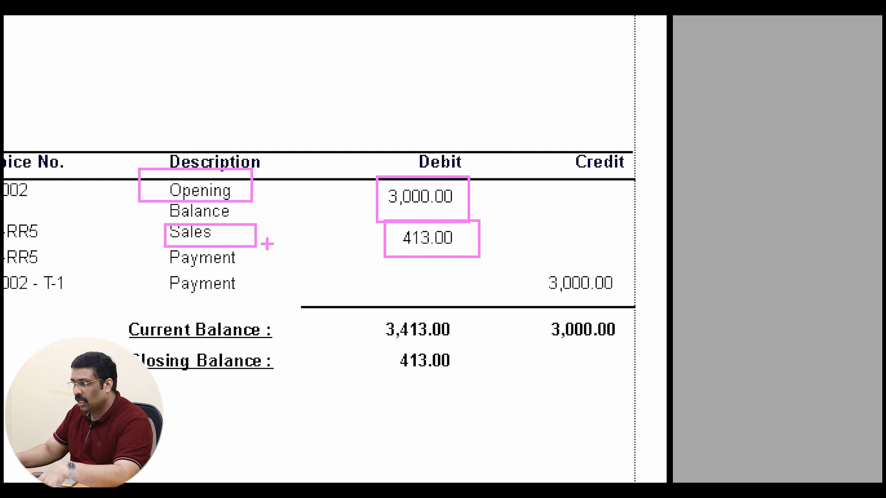
pyautogui.moveTo(148, 263); pyautogui.dragTo(317, 292)
pyautogui.moveTo(536, 265); pyautogui.dragTo(636, 295)
pyautogui.moveTo(370, 346); pyautogui.dragTo(498, 379)
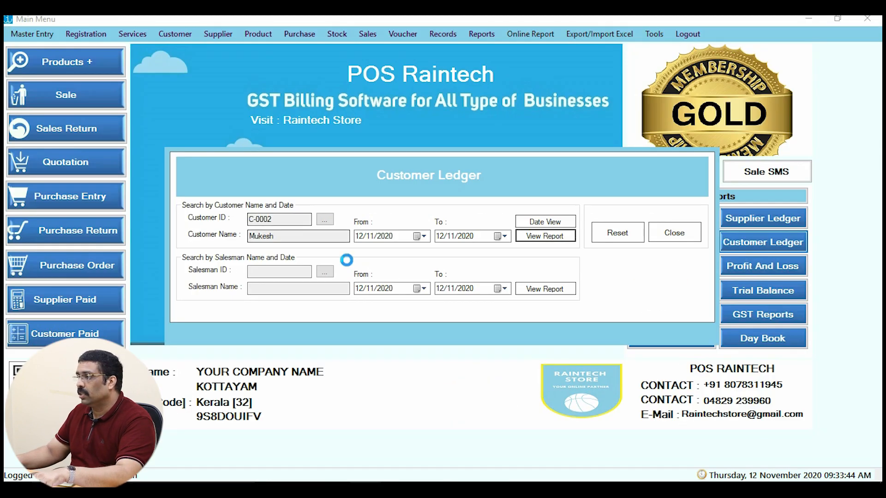
pyautogui.click(674, 233)
# - Look up the credit customer by contact number in another new sale, recheck the balance, and close the sale window
pyautogui.click(89, 86)
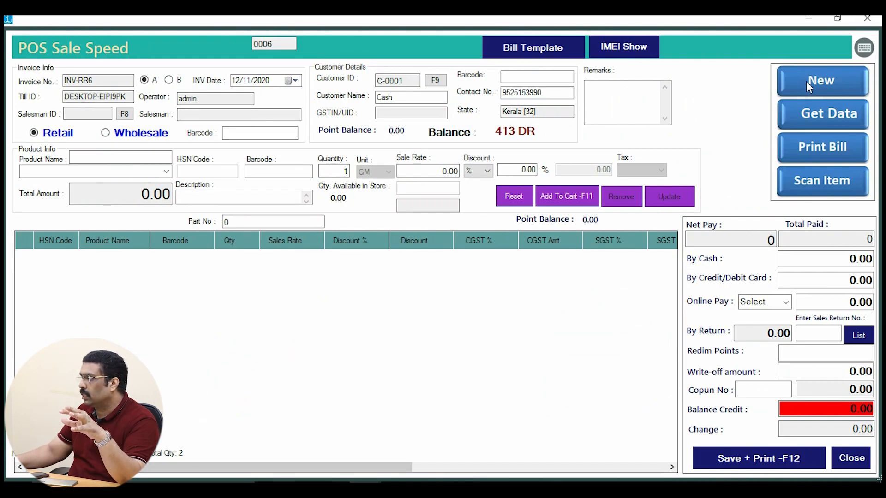
pyautogui.doubleClick(568, 98)
pyautogui.write('8888')
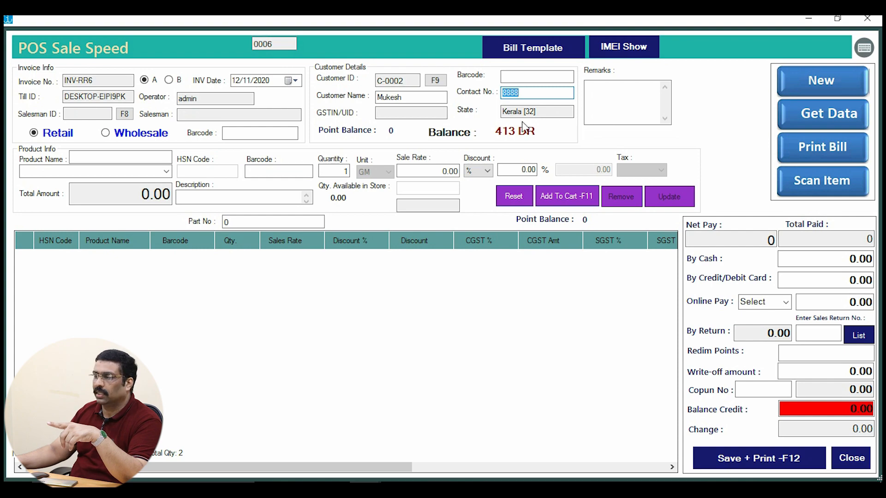
pyautogui.click(868, 19)
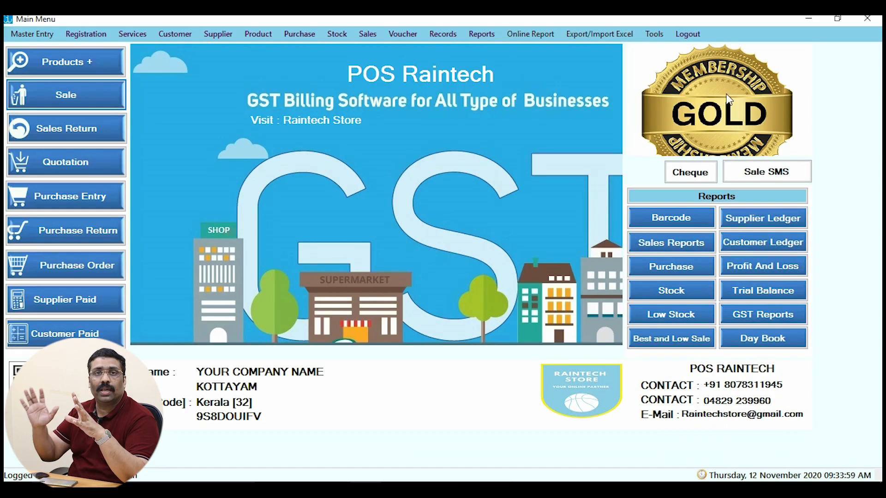